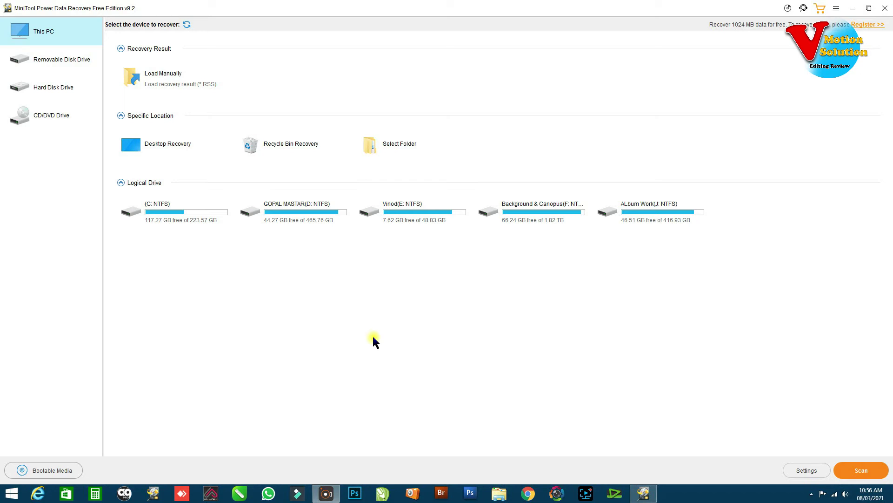
Select the ALbum Work (J:) logical drive as the recovery source and open the scan settings.
left_click(664, 213)
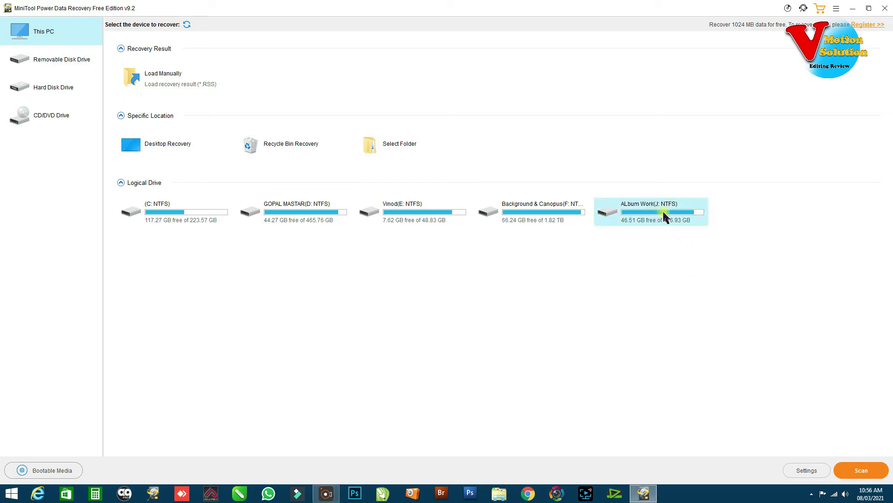
left_click(808, 472)
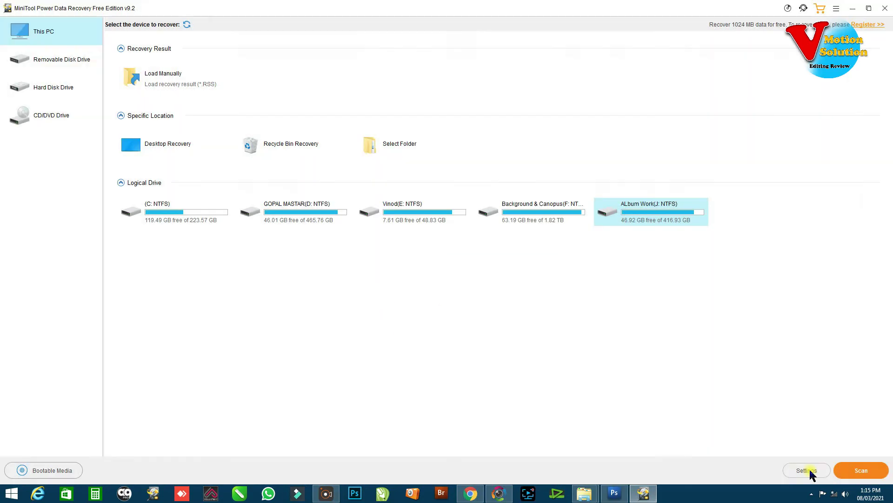
left_click(807, 471)
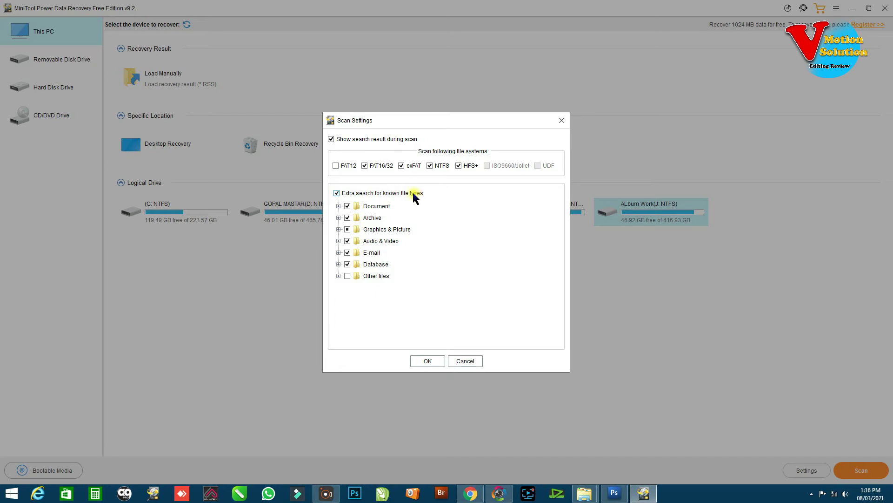
Exclude the Document, Archive, Database and E-mail categories from the extra search for known file types.
left_click(350, 209)
left_click(347, 206)
left_click(348, 218)
left_click(347, 218)
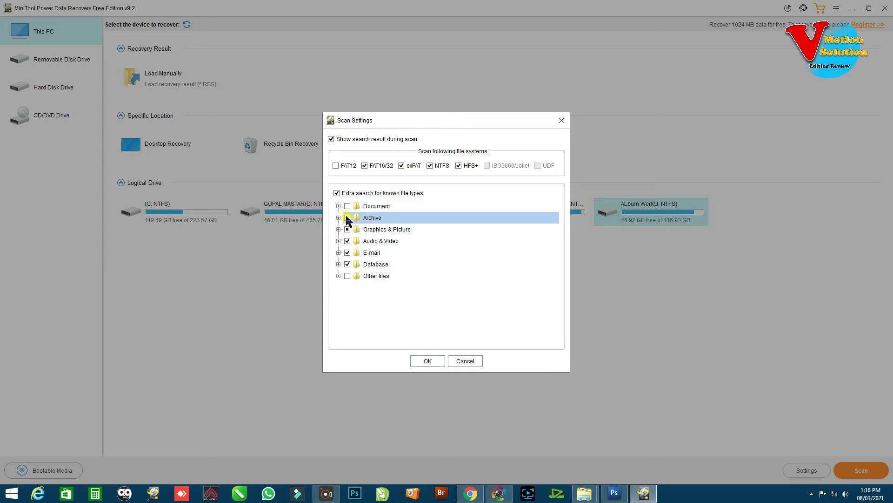
left_click(455, 276)
left_click(349, 264)
left_click(348, 264)
left_click(348, 253)
left_click(348, 253)
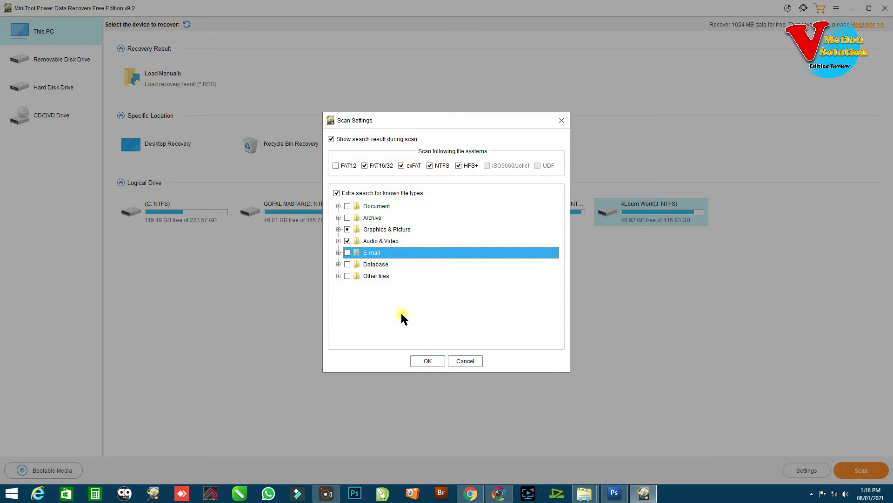
Limit the Graphics & Picture category to JPEG Camera file, JPEG Graphics file and Adobe Photoshop (*.psd).
left_click(339, 229)
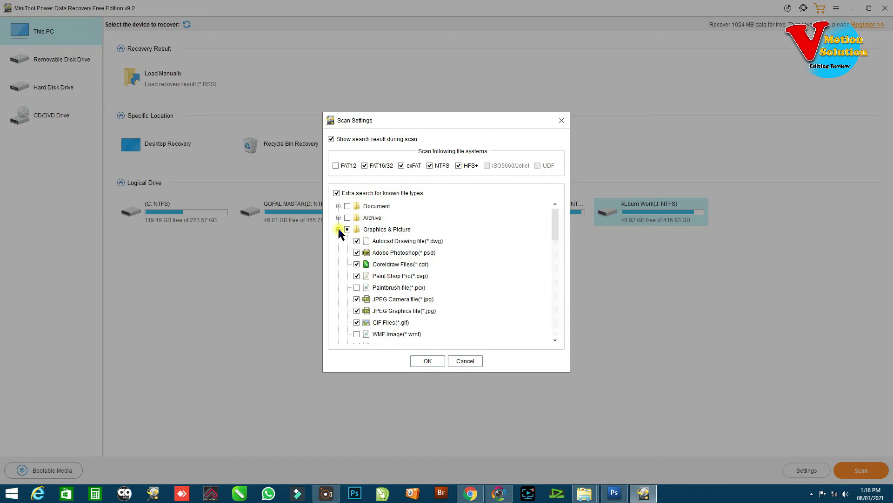
scroll(461, 277, "down", 9)
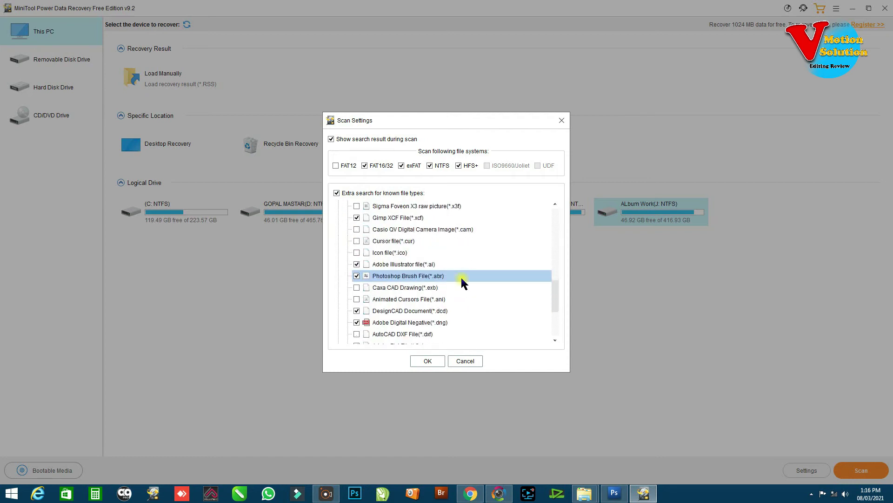
scroll(461, 277, "down", 2)
scroll(461, 278, "up", 6)
scroll(462, 277, "up", 5)
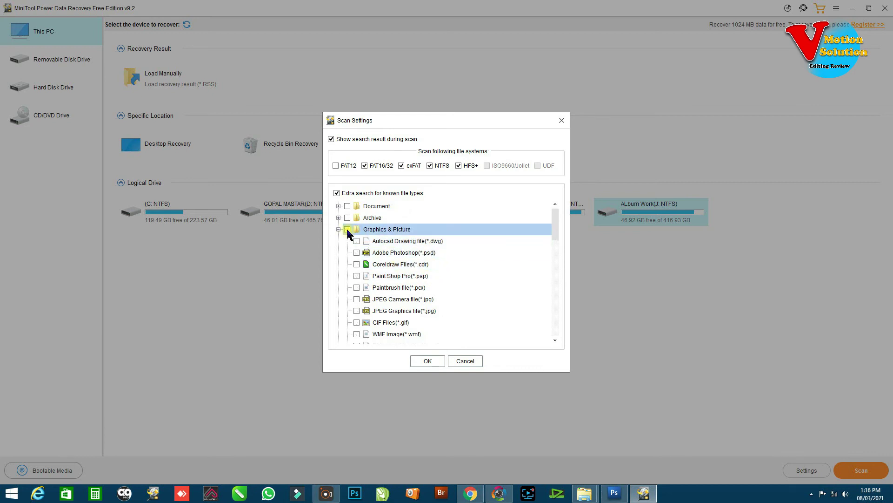
left_click(356, 298)
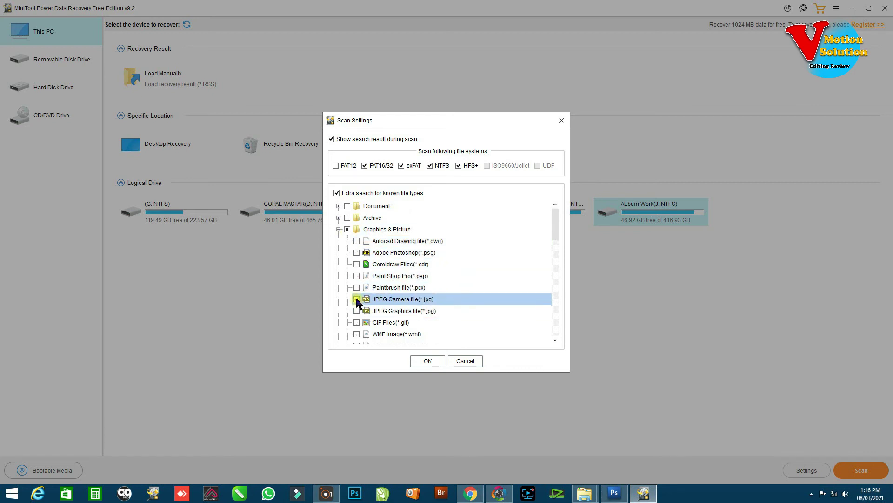
left_click(356, 310)
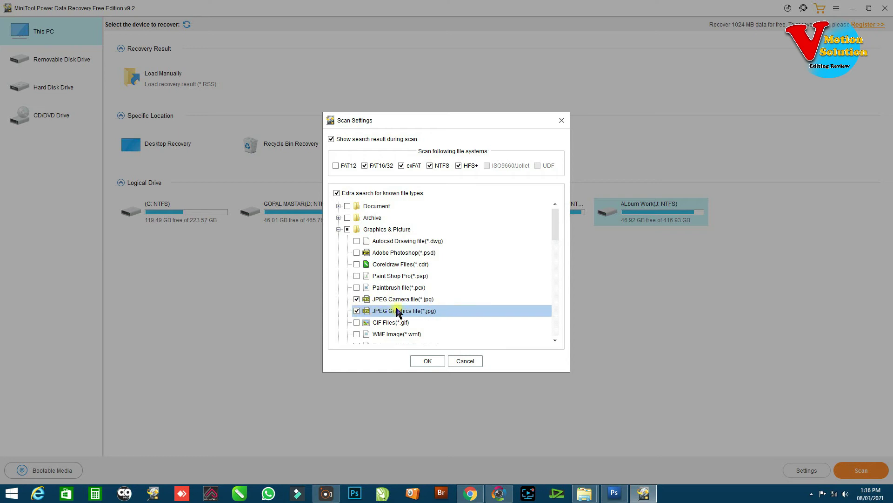
left_click(357, 252)
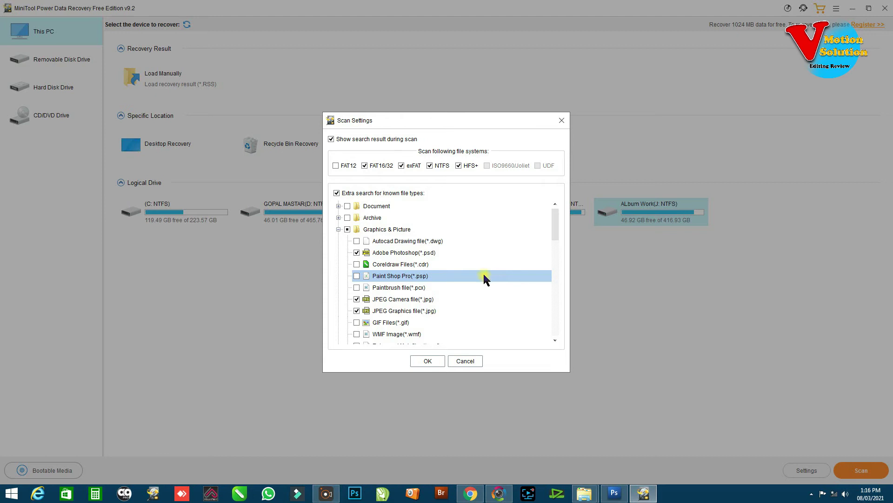
left_click(339, 228)
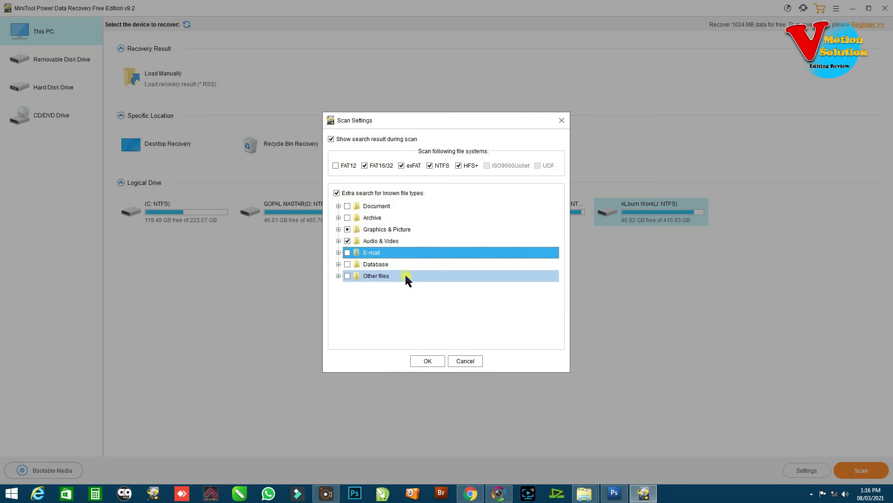
Expand the Audio & Video category and deselect all of its file types.
left_click(338, 240)
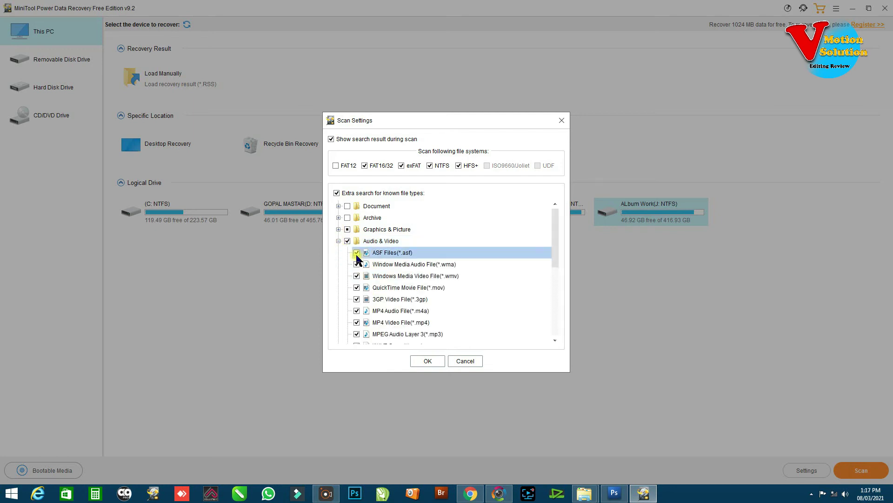
scroll(414, 275, "down", 1)
scroll(414, 276, "down", 2)
scroll(414, 276, "up", 3)
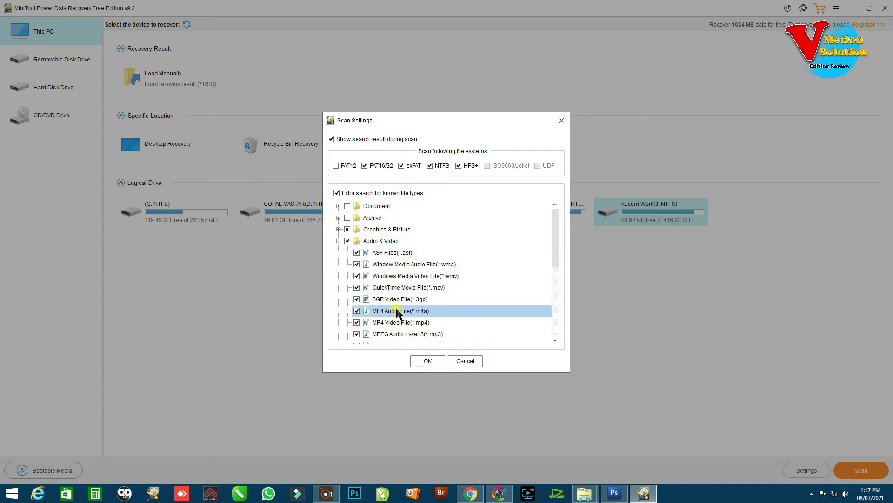
left_click(347, 240)
Include MP4 Video, MP4 Audio, AVI Clip and M2TS And MTS Video files in the search and confirm the scan settings.
scroll(441, 295, "down", 3)
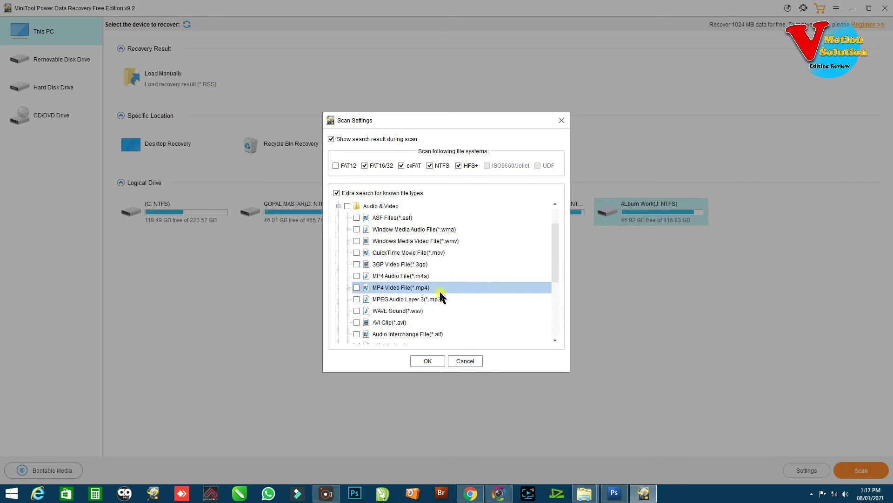
scroll(441, 295, "up", 1)
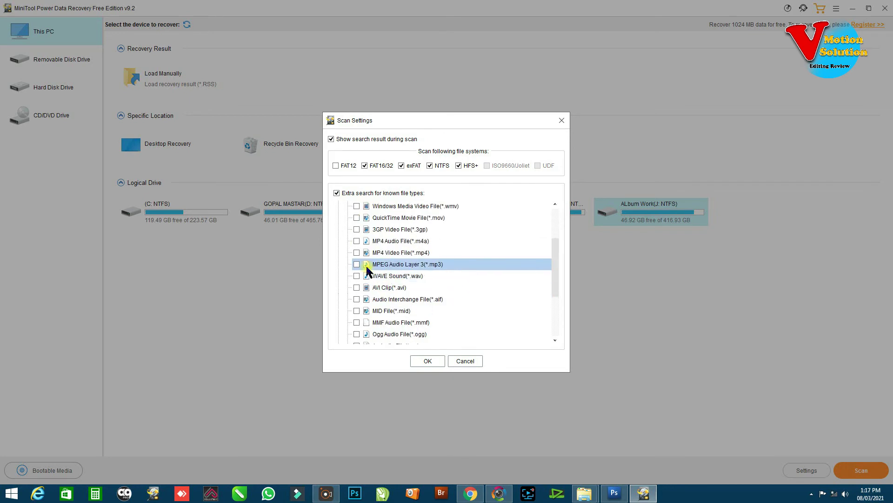
left_click(357, 253)
left_click(357, 241)
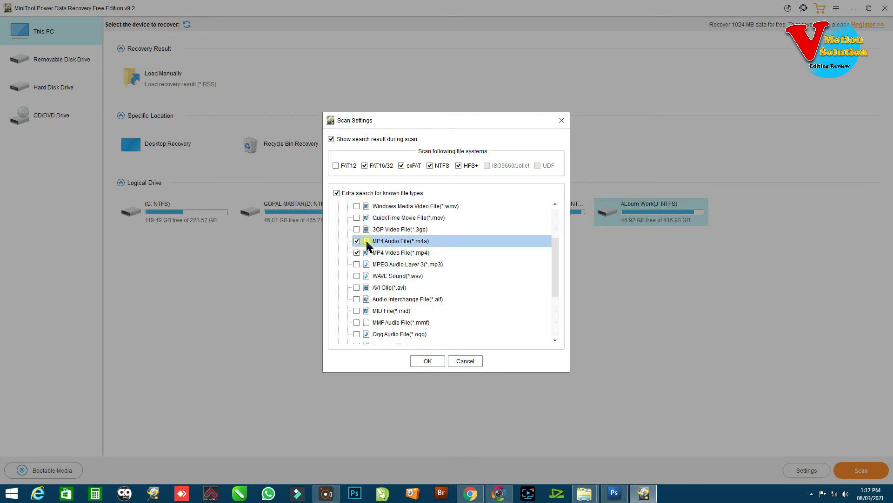
left_click(357, 287)
scroll(417, 292, "down", 3)
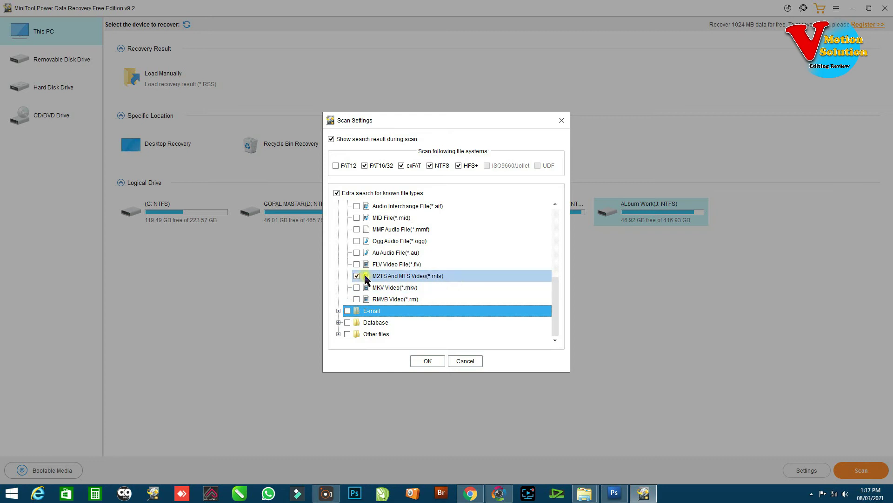
scroll(459, 283, "up", 5)
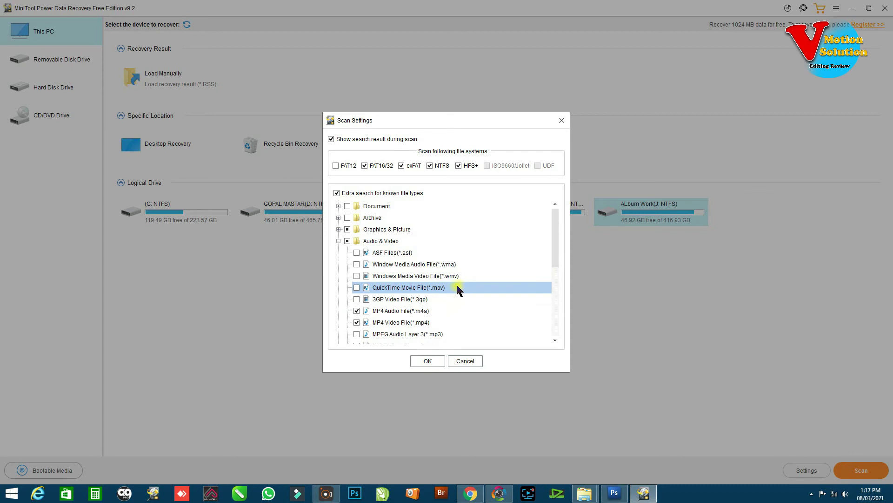
left_click(428, 361)
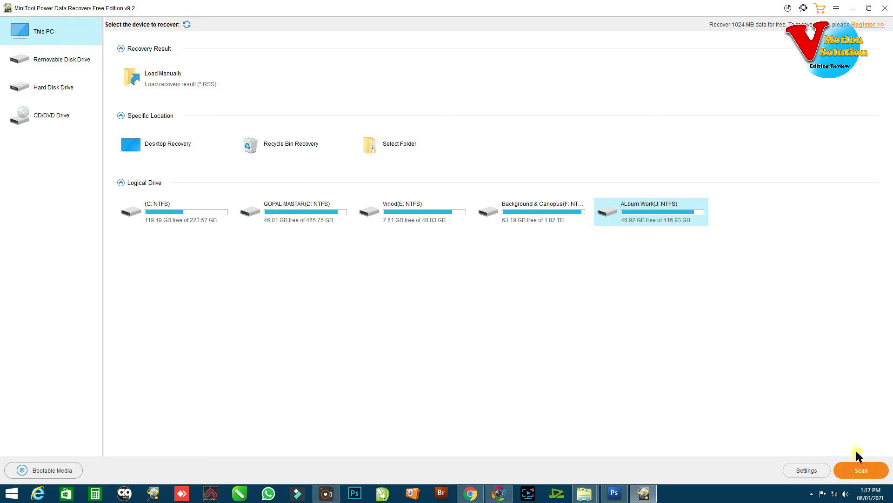
Scan the selected drive and expand All Raw Files, Searched Partition #1 and its NTFS volume in the scan result.
left_click(859, 470)
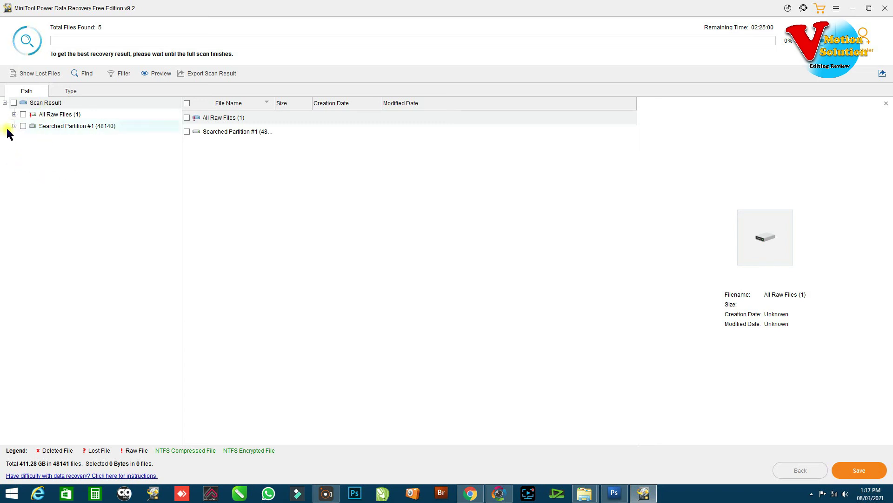
left_click(14, 114)
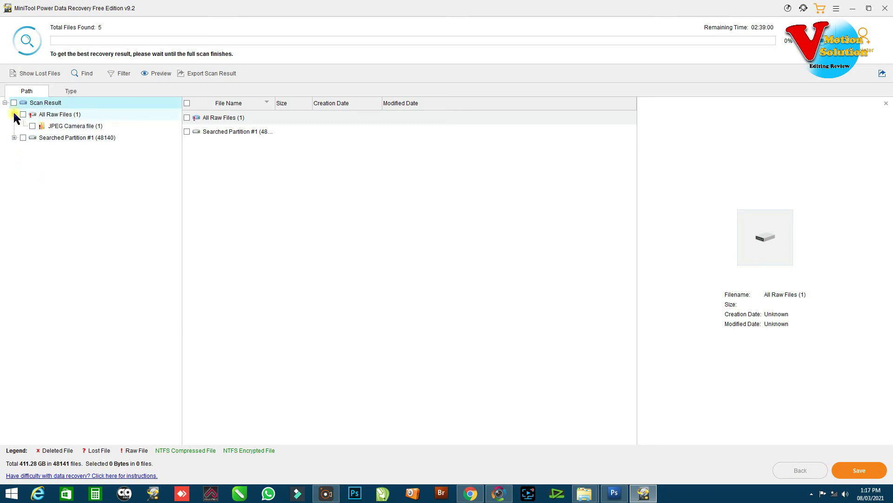
left_click(15, 138)
left_click(23, 150)
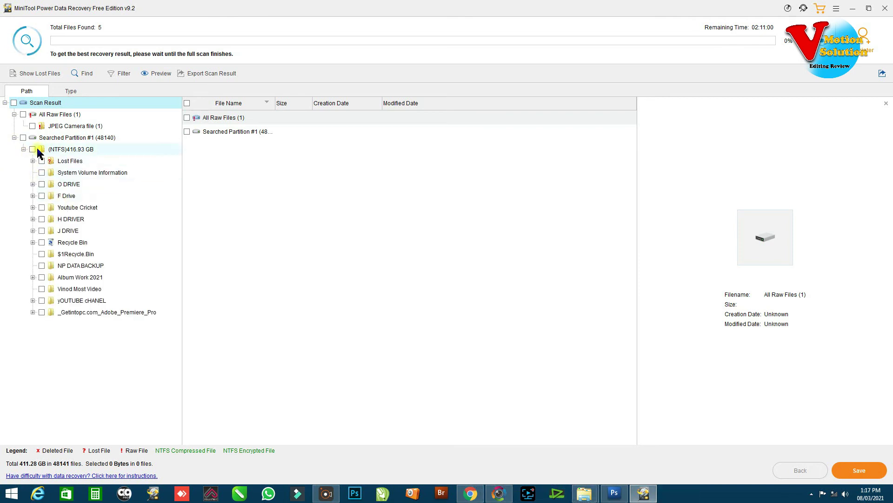
Examine the JPEG Camera file results and the contents of several folders under Lost Files.
left_click(58, 126)
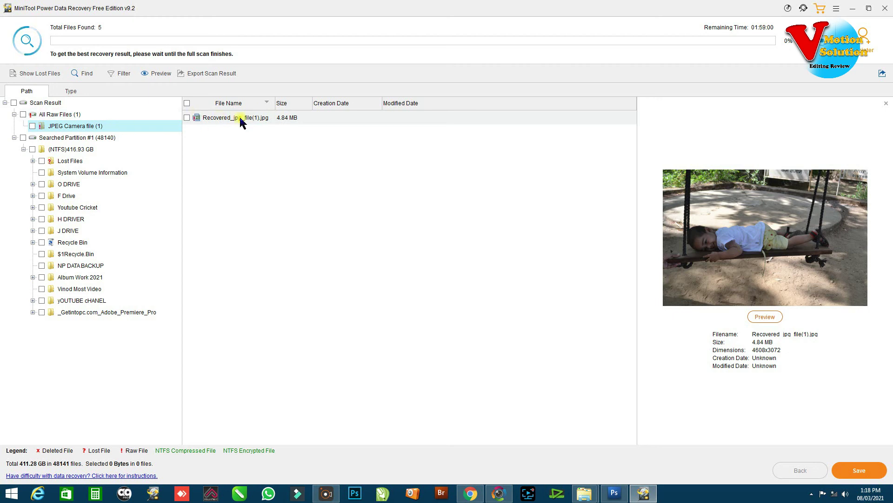
left_click(33, 161)
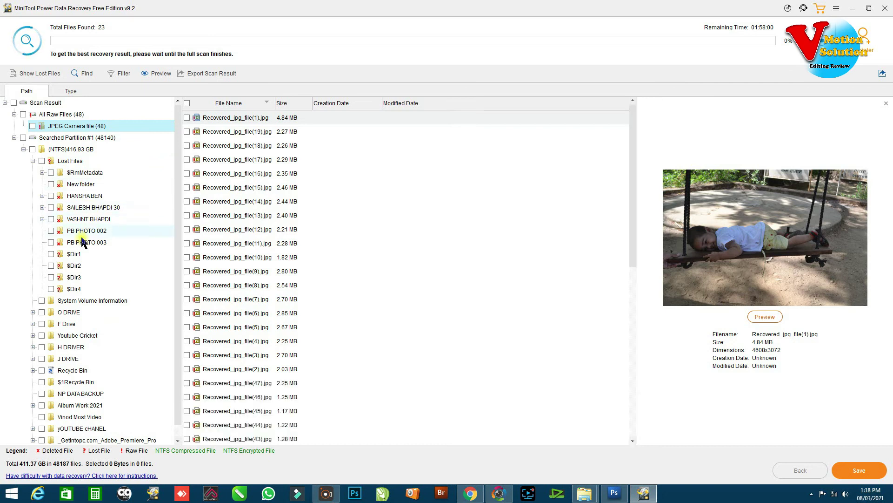
left_click(79, 184)
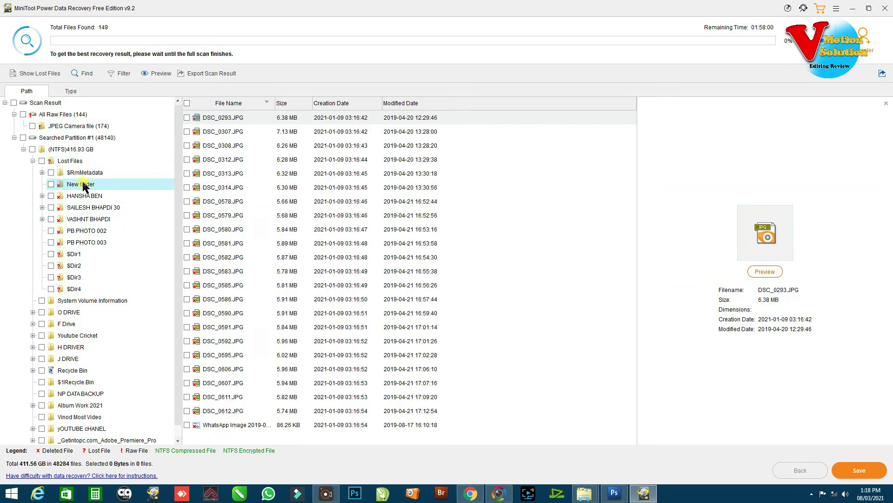
left_click(72, 162)
left_click(70, 195)
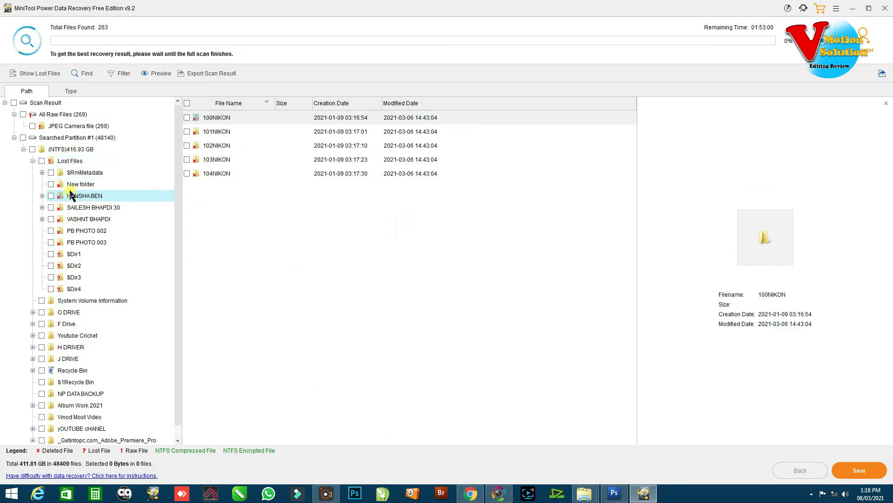
left_click(73, 232)
left_click(79, 240)
left_click(78, 277)
scroll(77, 269, "down", 1)
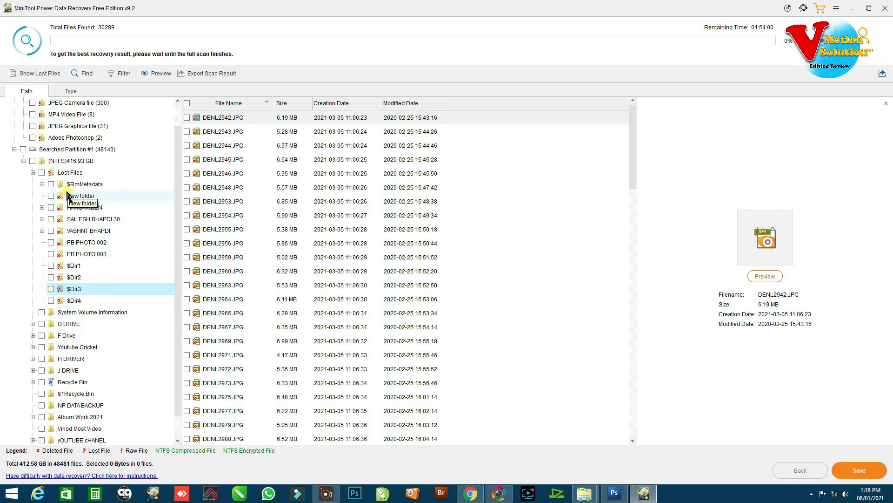
View the files of New folder under Lost Files and mark the whole folder for recovery.
left_click(80, 198)
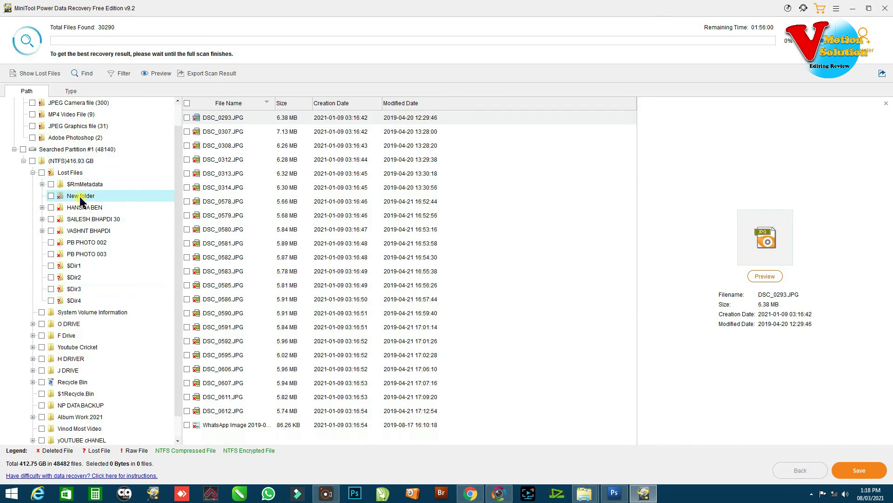
left_click(183, 118)
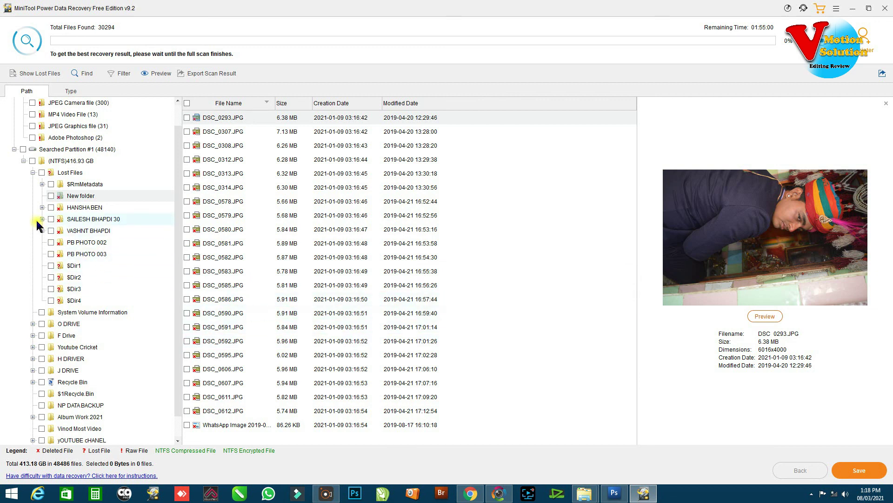
left_click(51, 196)
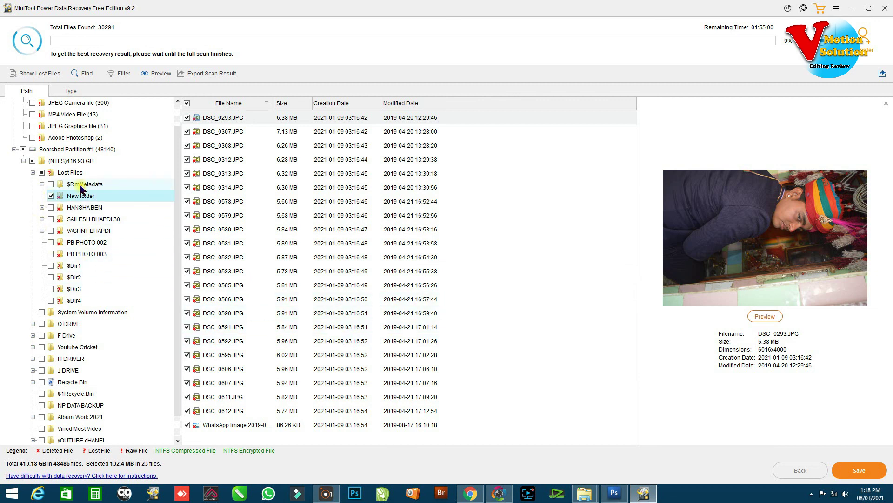
Start saving the marked files and create a new directory named reco on the Desktop as the destination.
left_click(860, 470)
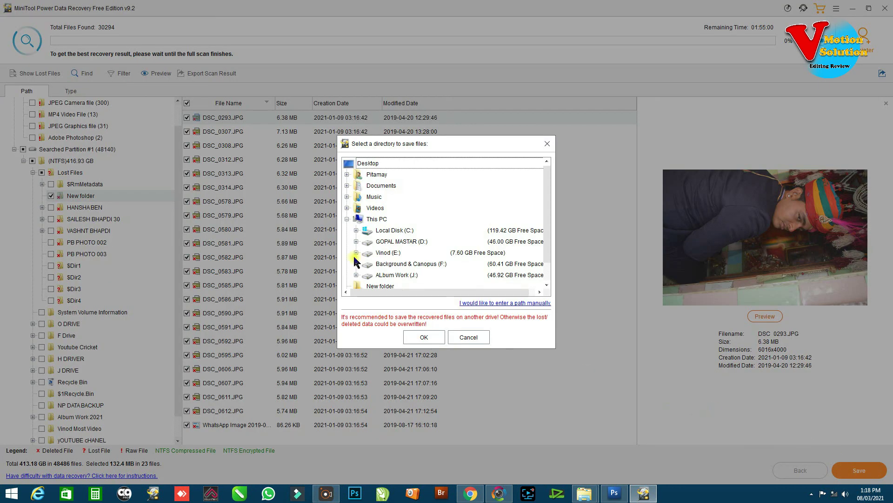
left_click(371, 164)
right_click(369, 160)
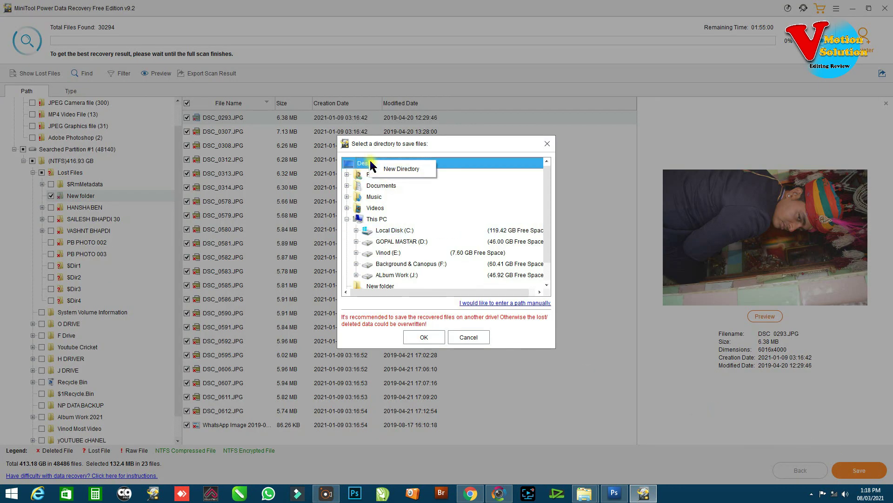
left_click(401, 168)
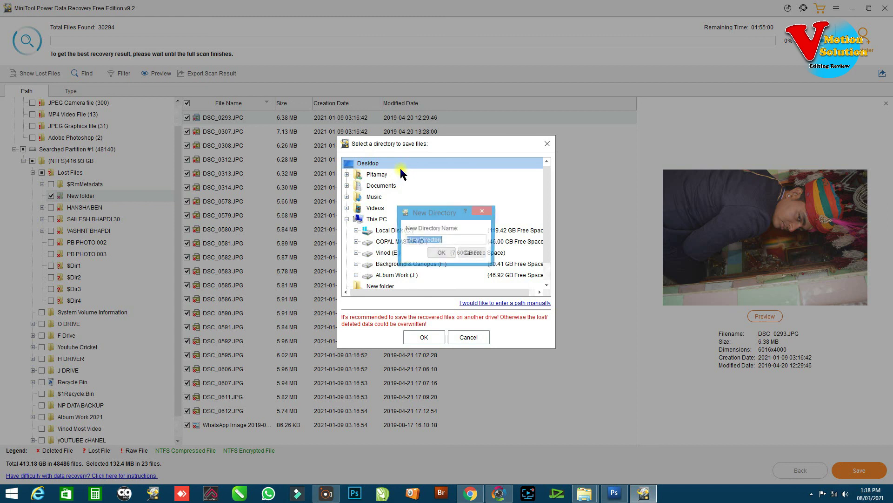
type("reco")
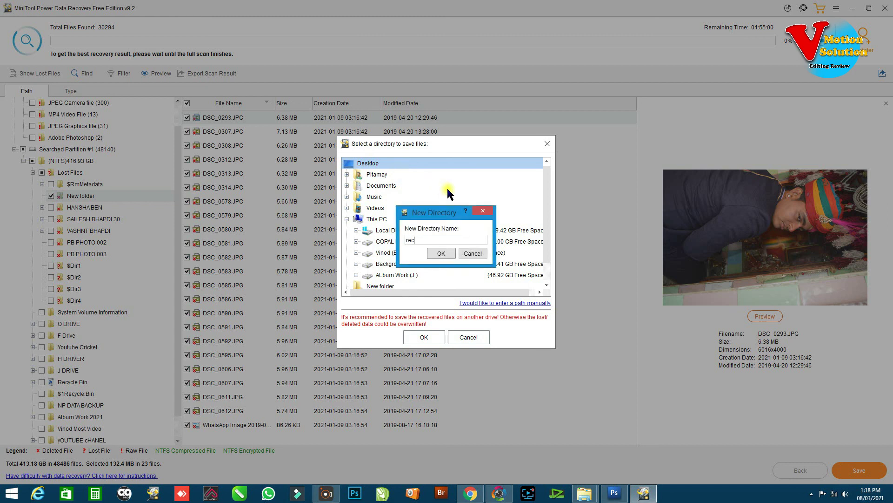
left_click(441, 253)
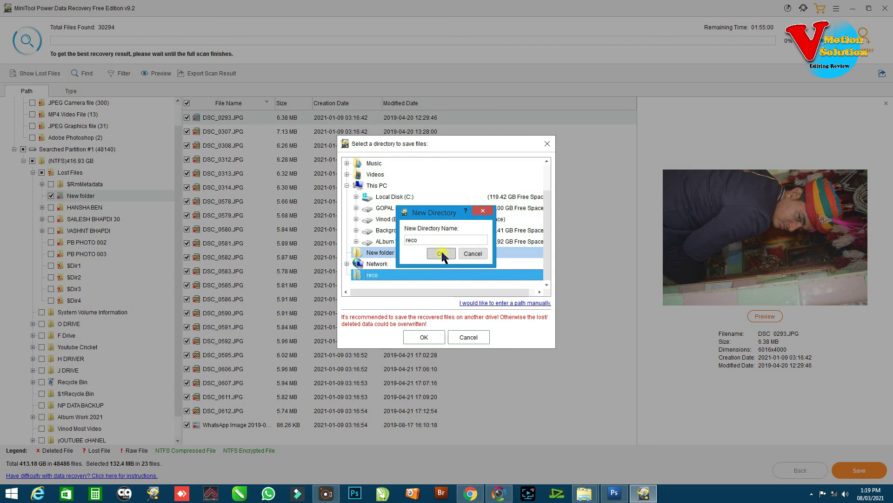
Recover the marked files into the reco directory and show the Windows desktop.
left_click(424, 335)
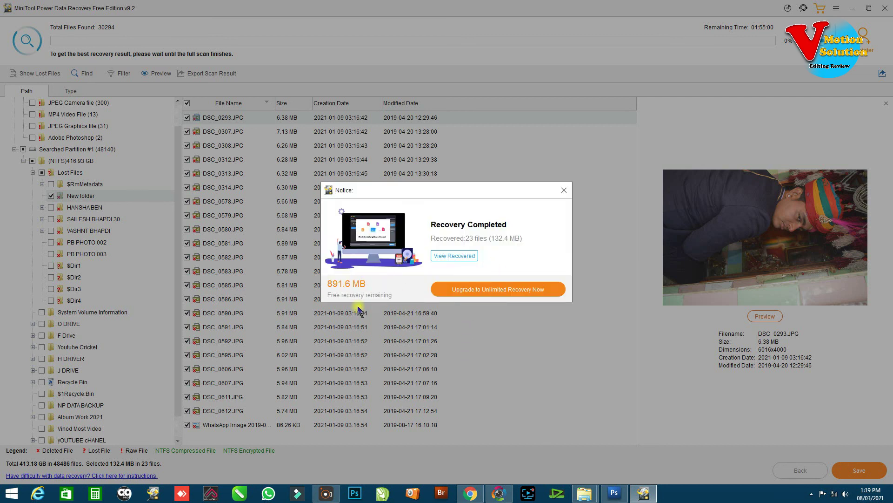
left_click(564, 190)
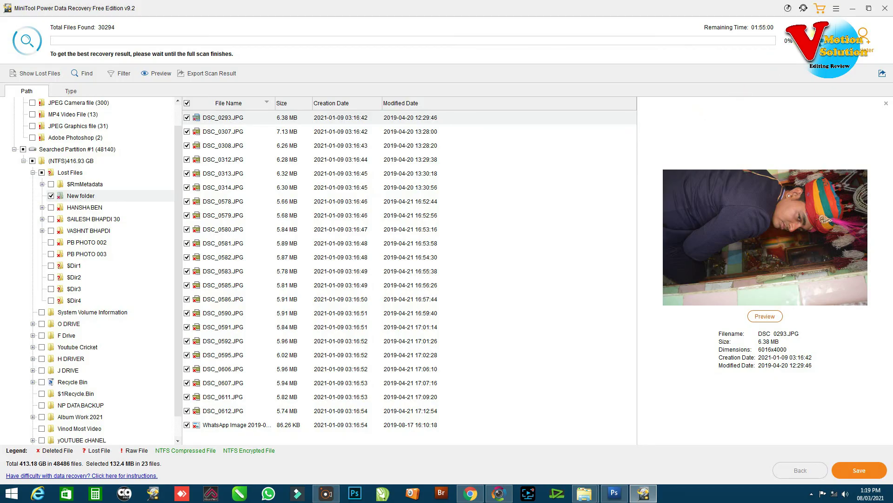
key("super+d")
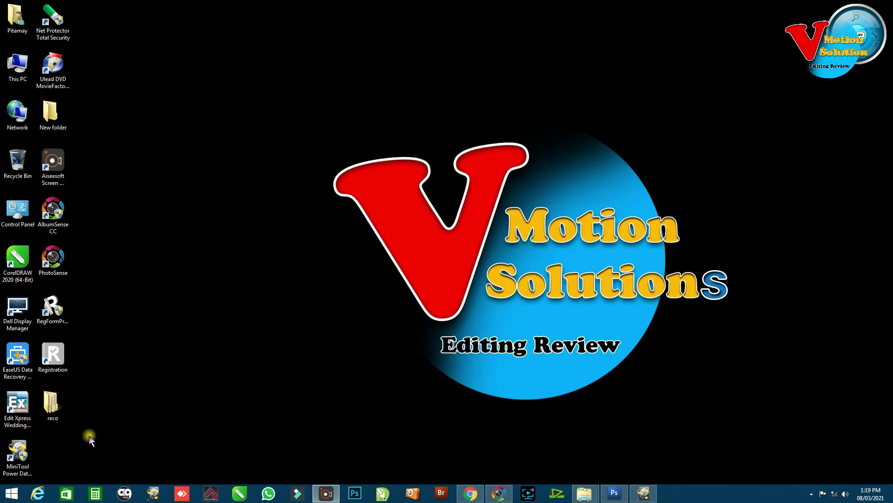